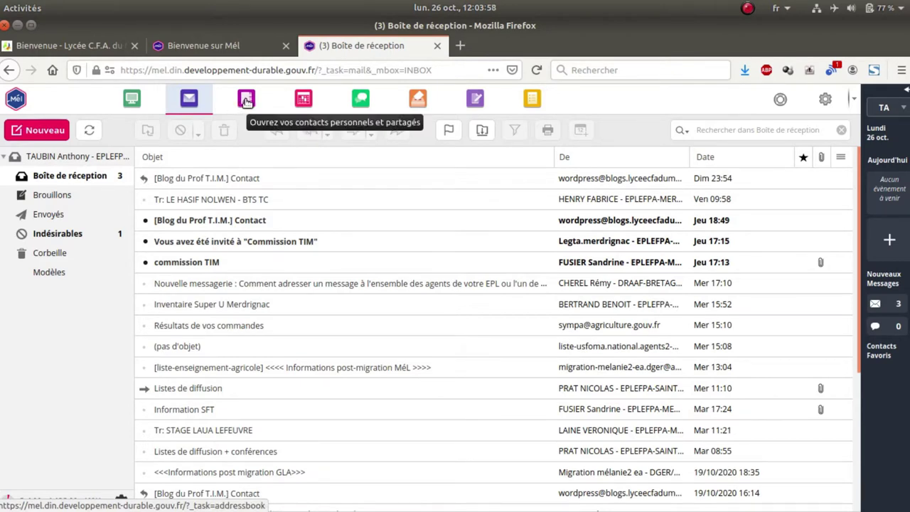
Create a contact group named "Commission TIM Merdrignac" in the Carnet personnel address book
left_click(246, 100)
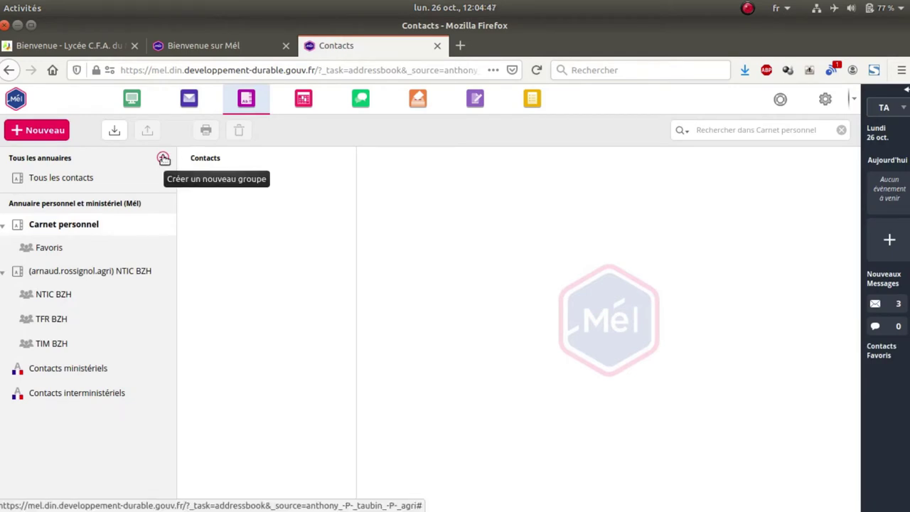
left_click(163, 157)
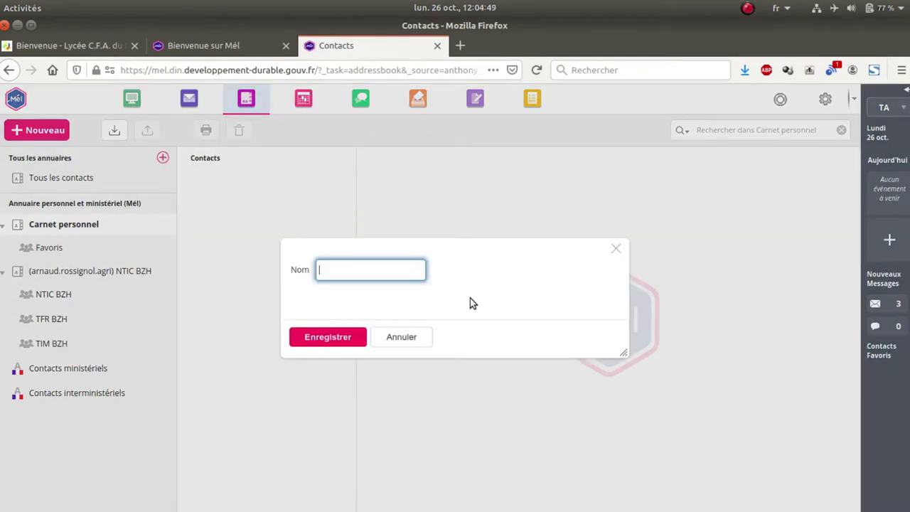
type("Commission TIM Merdrignac")
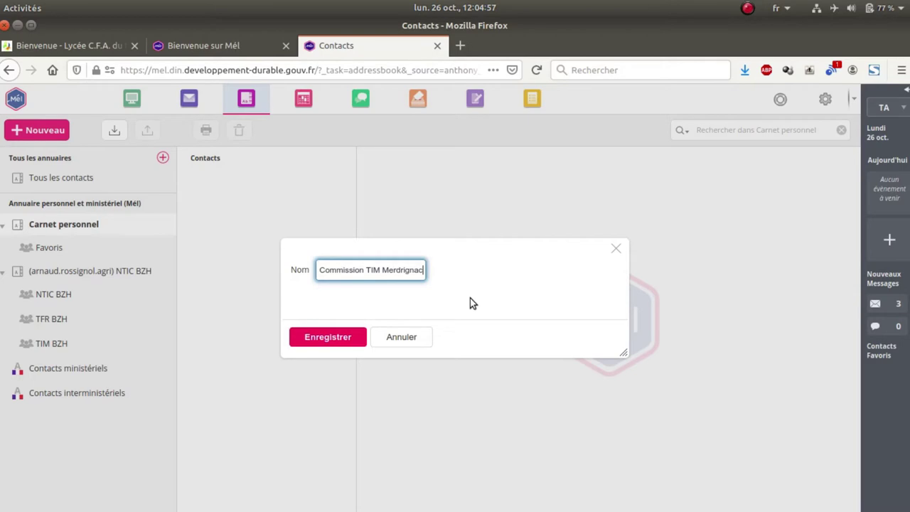
left_click(354, 337)
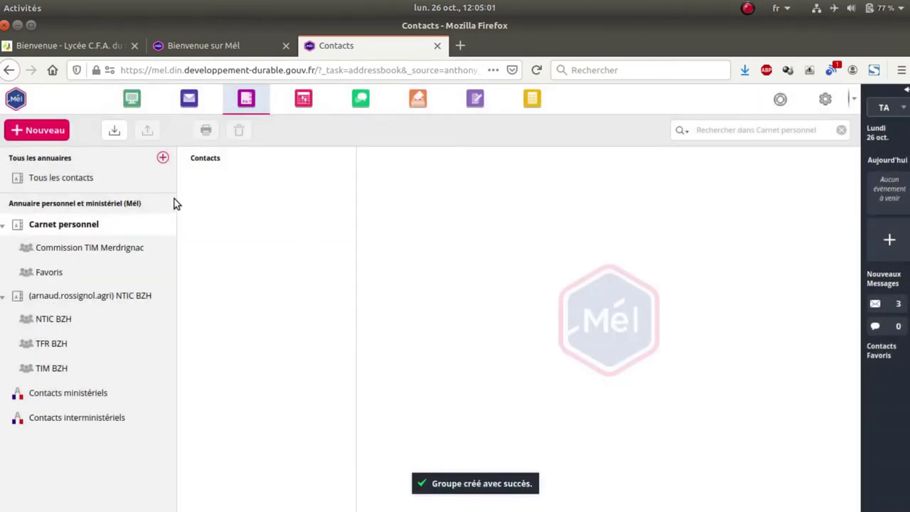
Search all fields of Contacts ministériels for the first colleague's surname and add the matching EPLEFPA-MERDRIGNAC person to the personal contacts
left_click(85, 395)
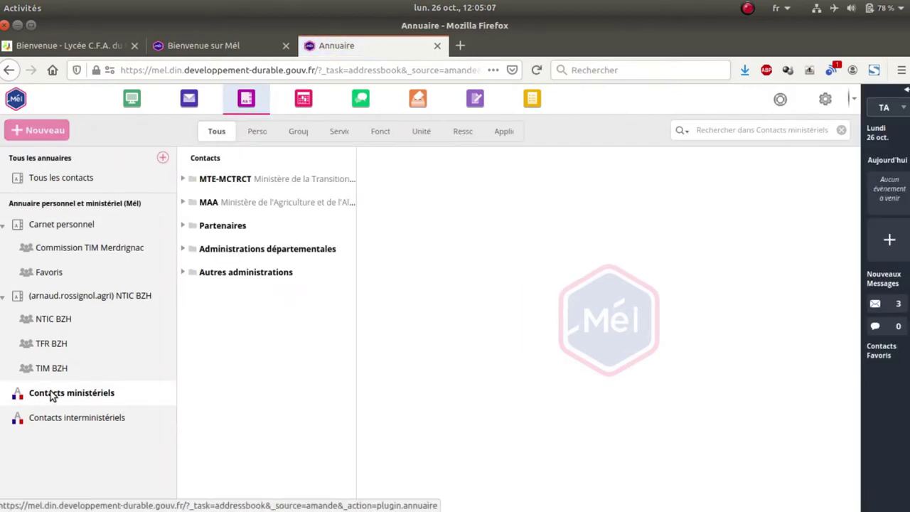
left_click(737, 136)
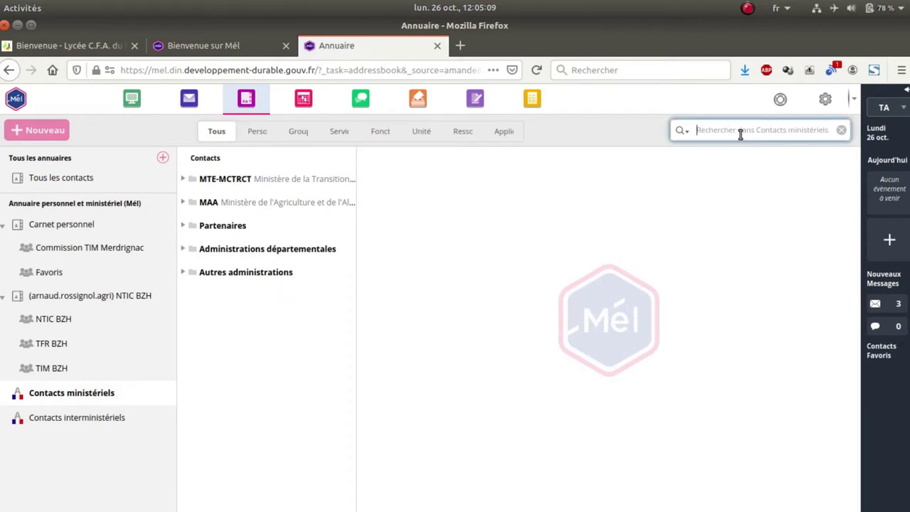
left_click(684, 132)
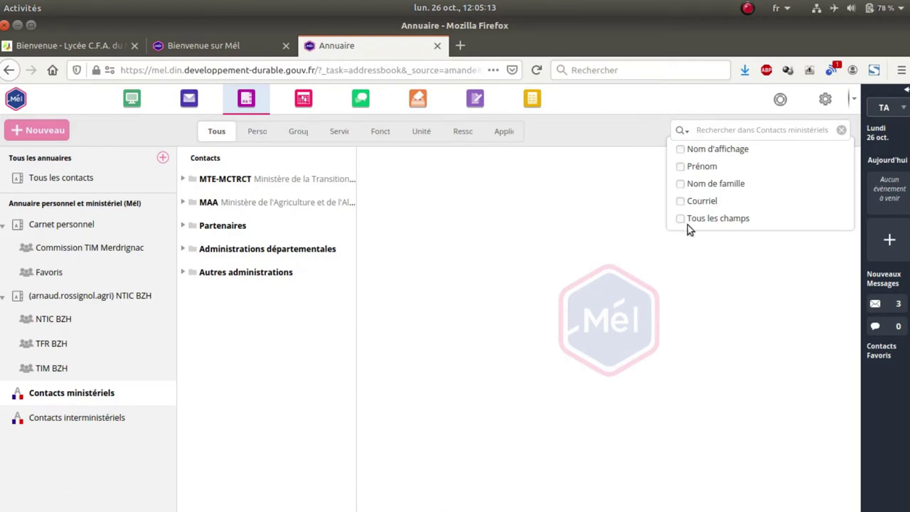
left_click(682, 219)
left_click(708, 130)
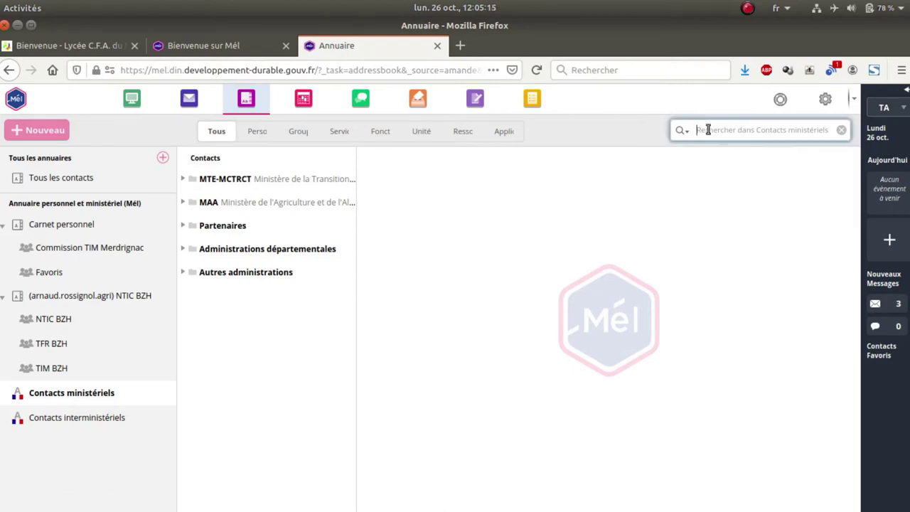
type("Bu")
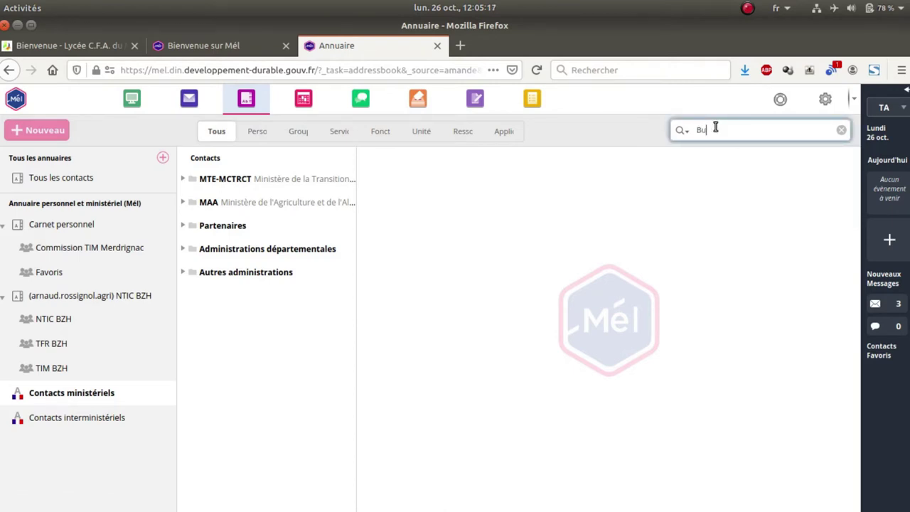
type("ot")
key("Return")
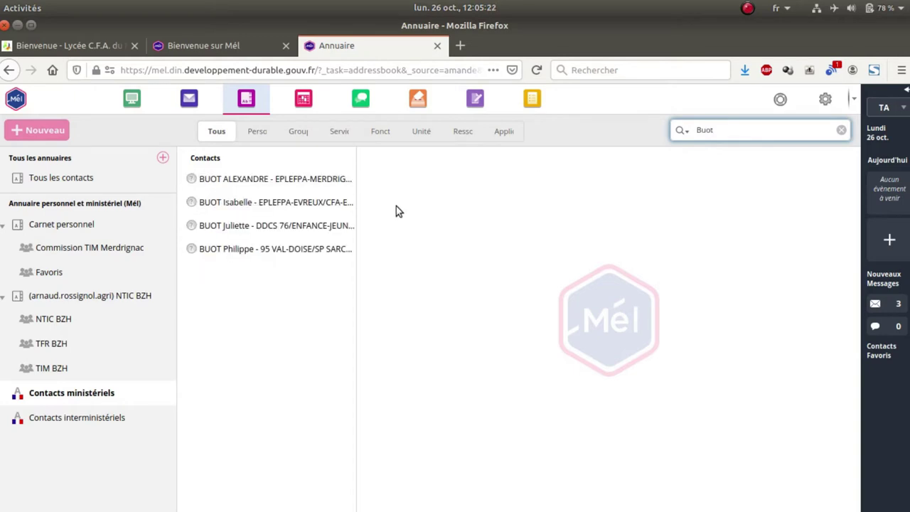
left_click(251, 180)
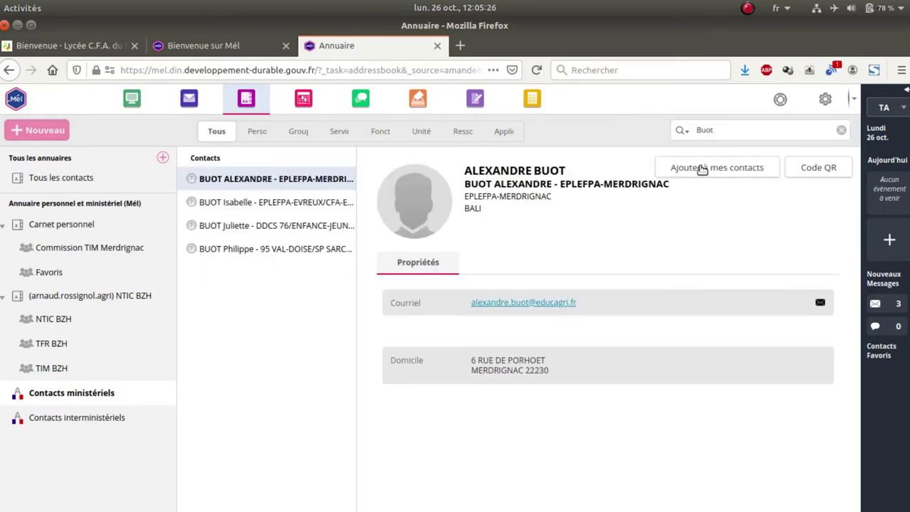
left_click(703, 170)
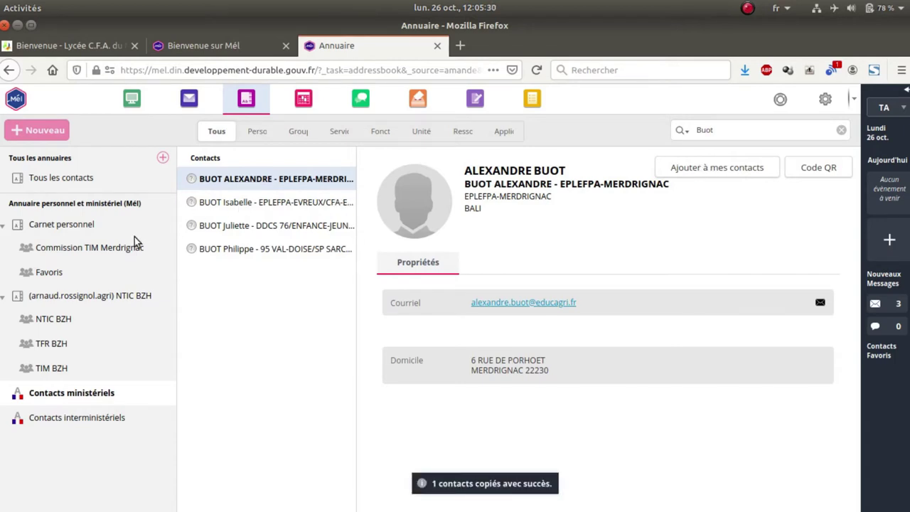
Search the ministerial directory for the second colleague's surname and add the matching EPLEFPA-MERDRIGNAC person to the personal contacts
double_click(729, 134)
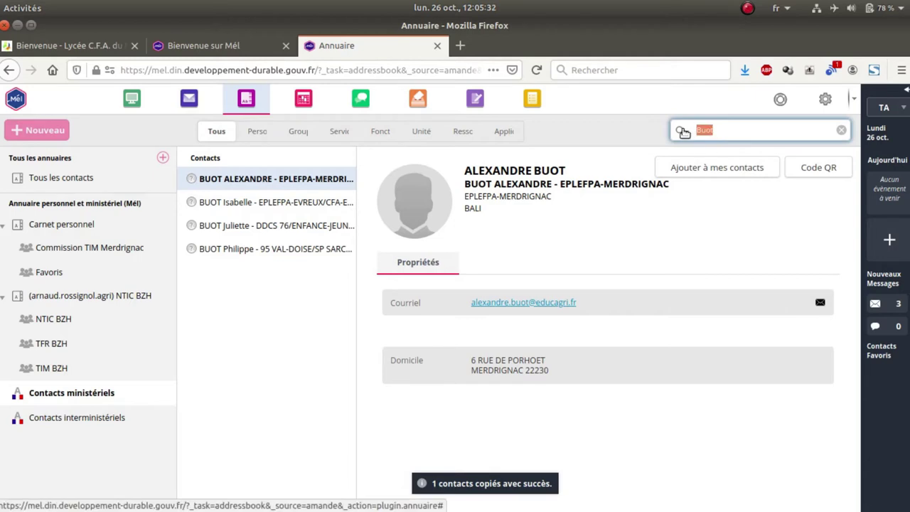
type("Malleron")
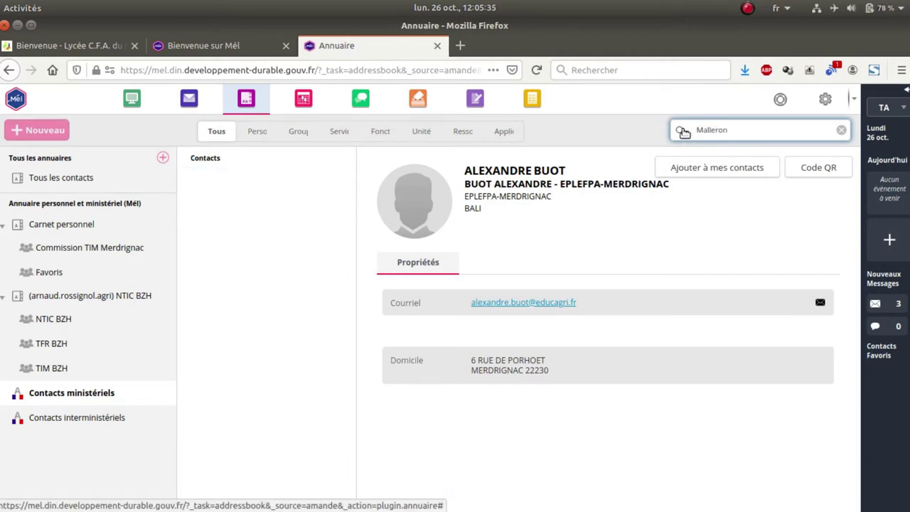
left_click(683, 131)
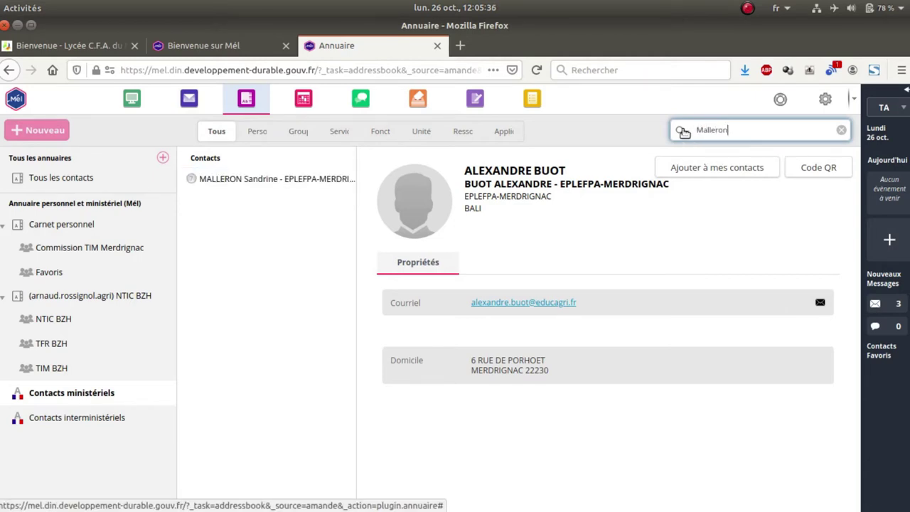
left_click(308, 183)
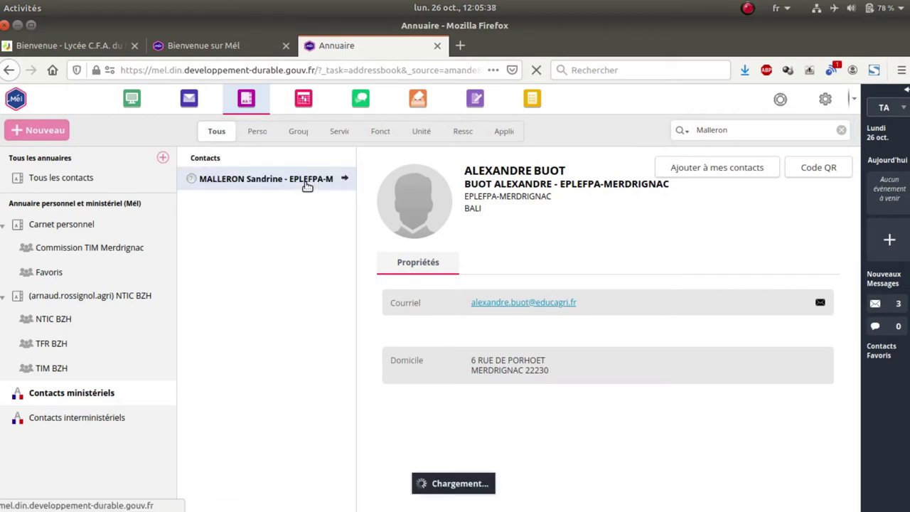
left_click(709, 170)
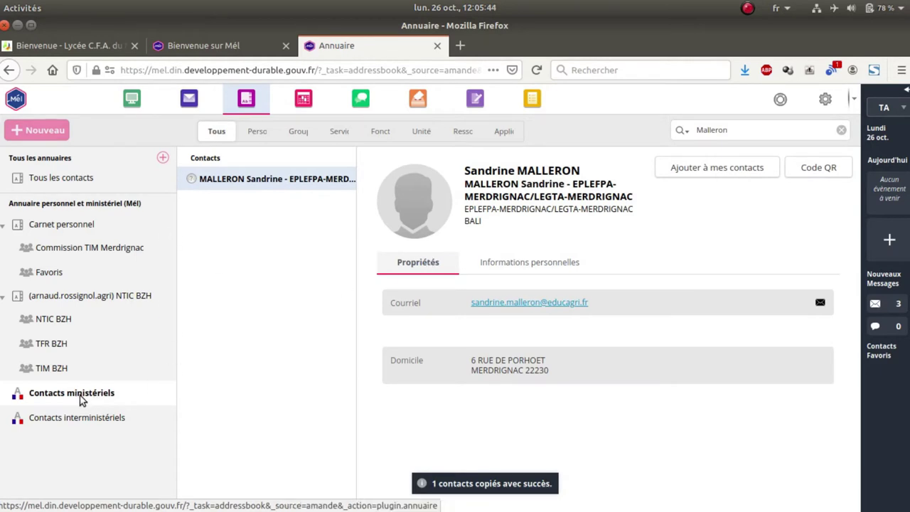
Assign the first contact in Carnet personnel to the Commission TIM Merdrignac group
left_click(71, 224)
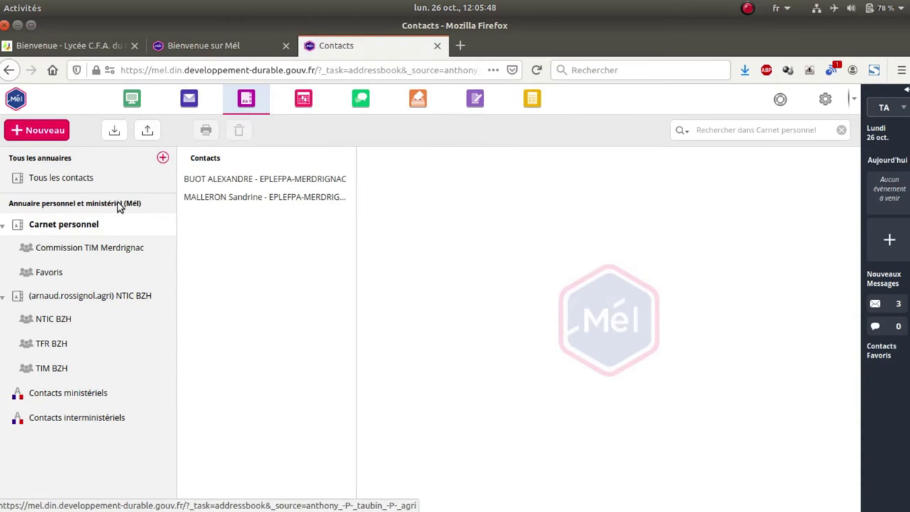
left_click(234, 179)
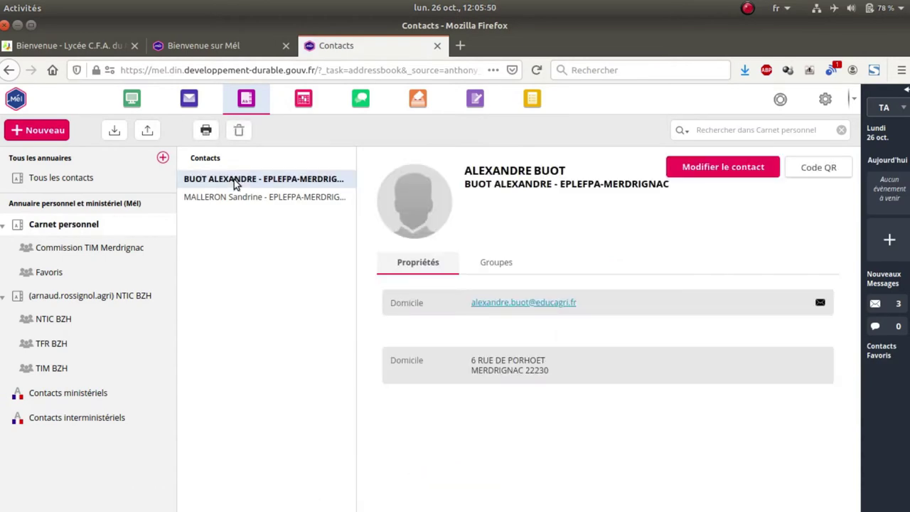
right_click(235, 182)
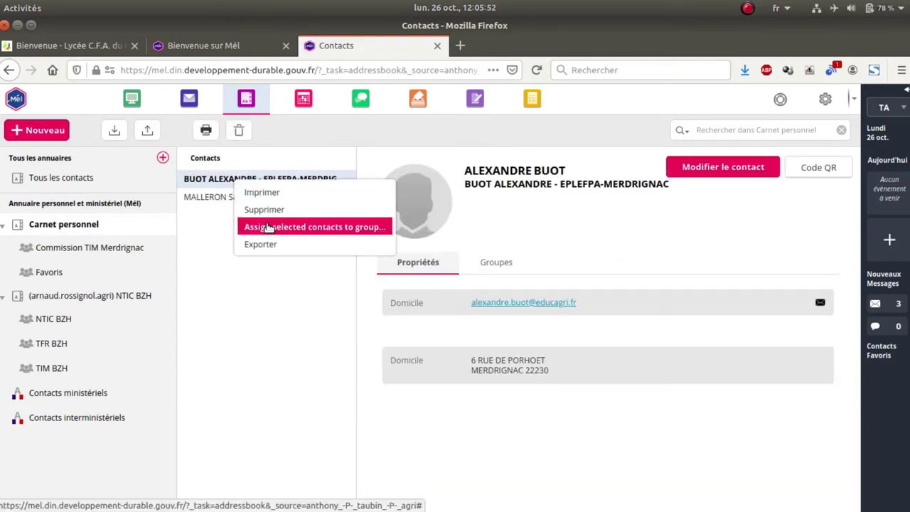
mouse_move(268, 227)
left_click(439, 232)
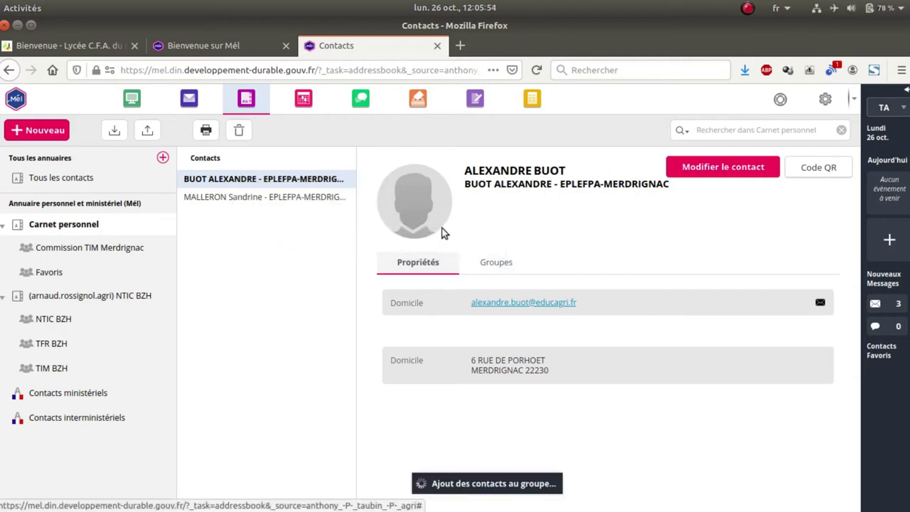
Assign the second contact in Carnet personnel to the Commission TIM Merdrignac group
left_click(253, 200)
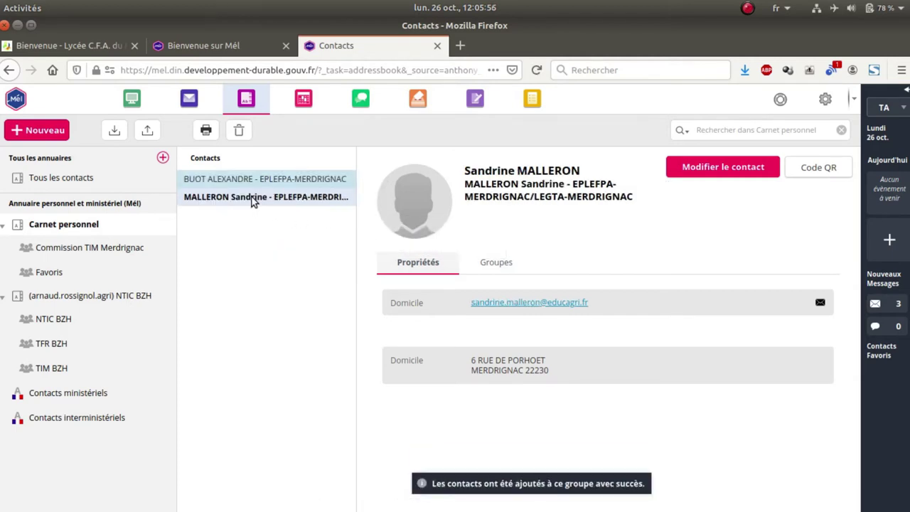
right_click(253, 201)
mouse_move(325, 247)
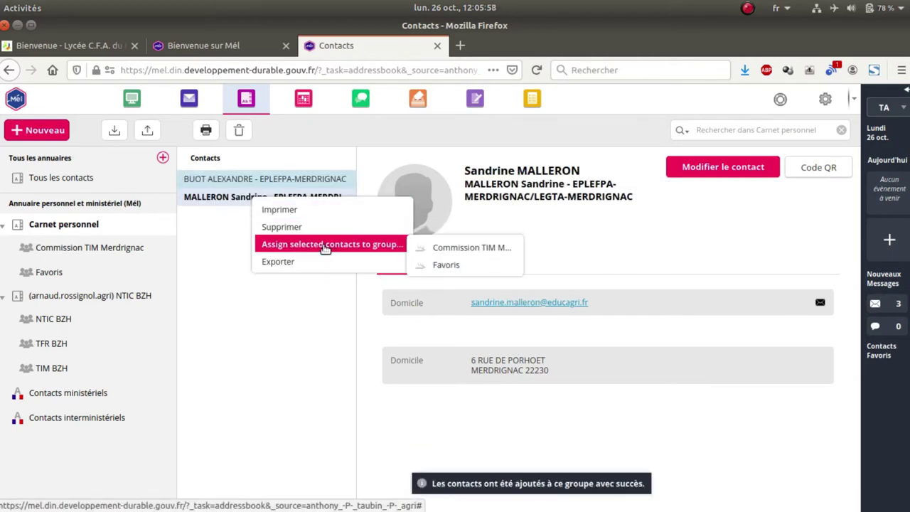
left_click(478, 249)
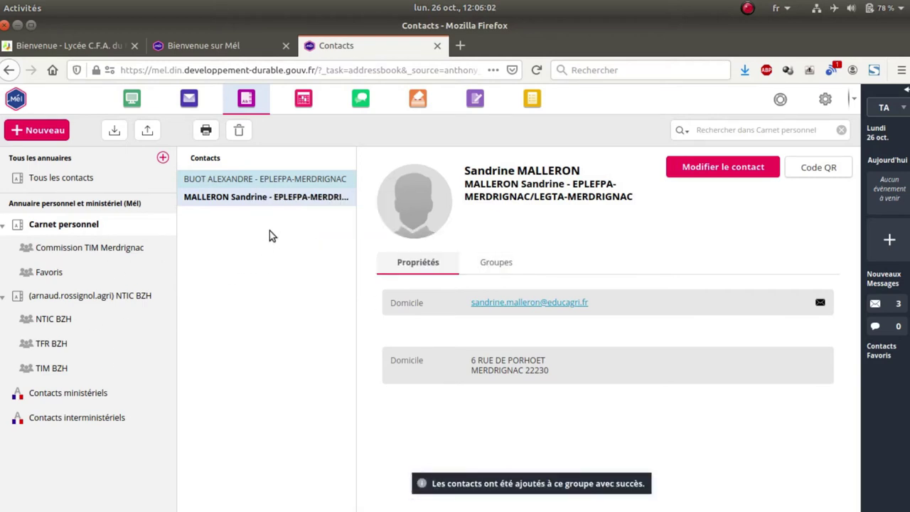
View the members of the Commission TIM Merdrignac group and the blank new-contact form, cancelling the form without saving
left_click(55, 250)
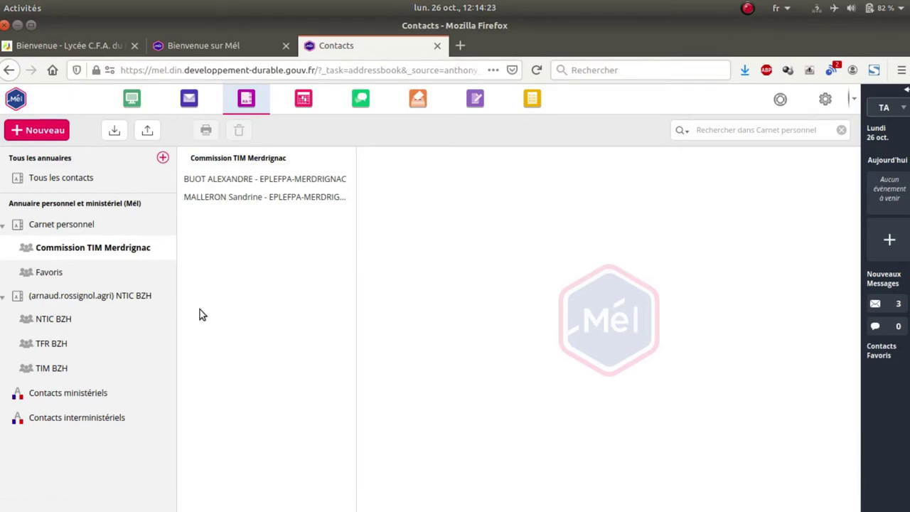
left_click(36, 131)
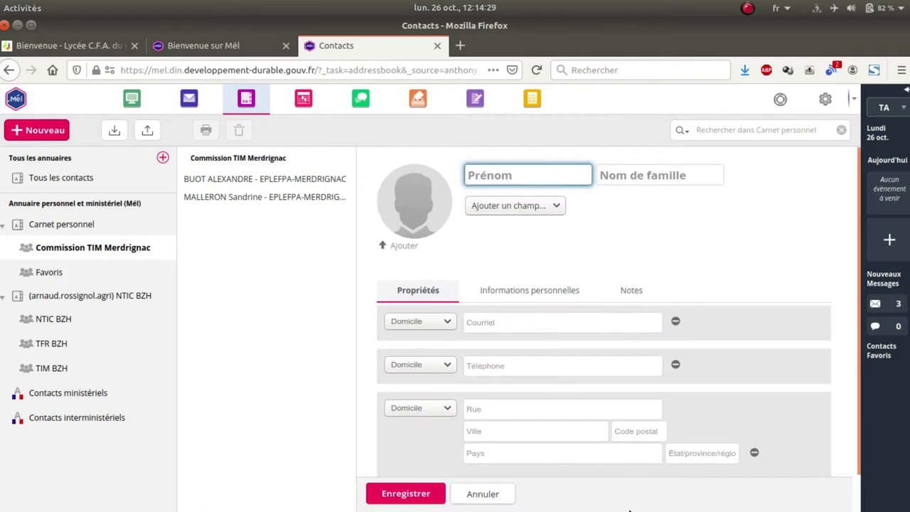
left_click(481, 494)
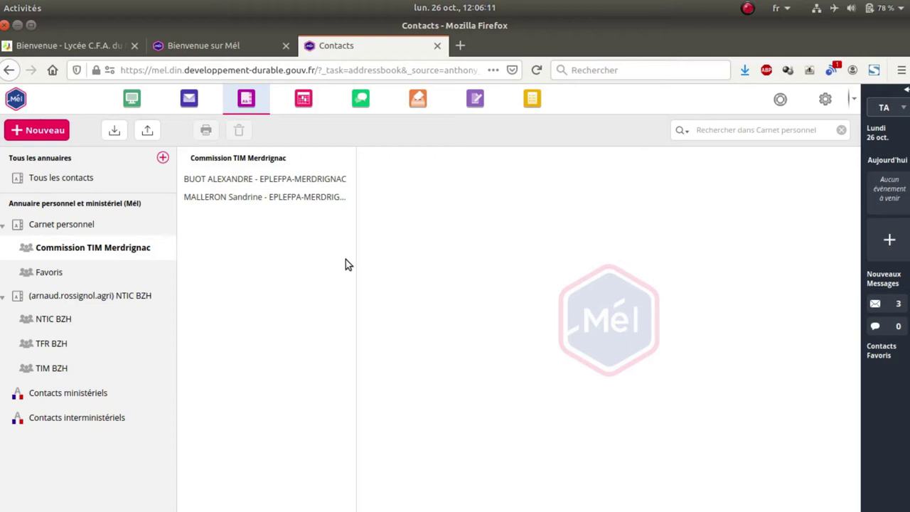
Start a new e-mail from the mailbox and address it to the Commission TIM Merdrignac group
left_click(190, 100)
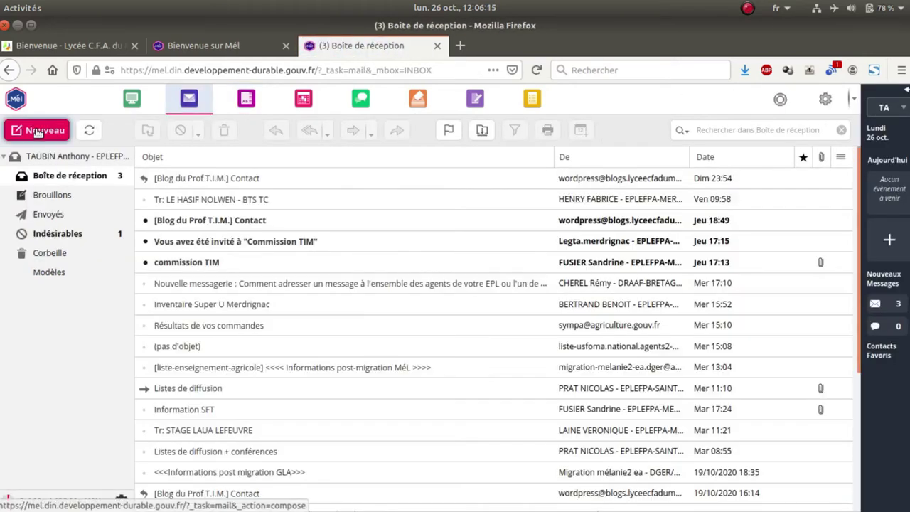
left_click(36, 133)
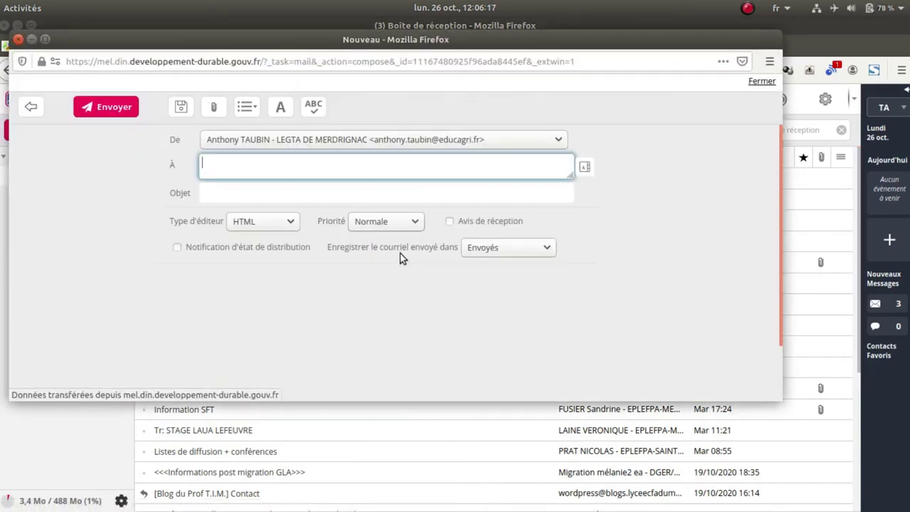
type("Comm")
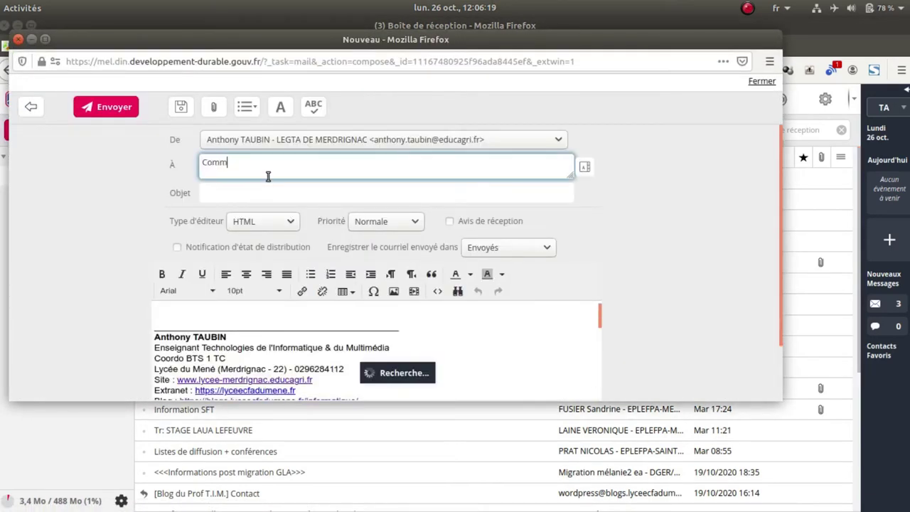
type("ission")
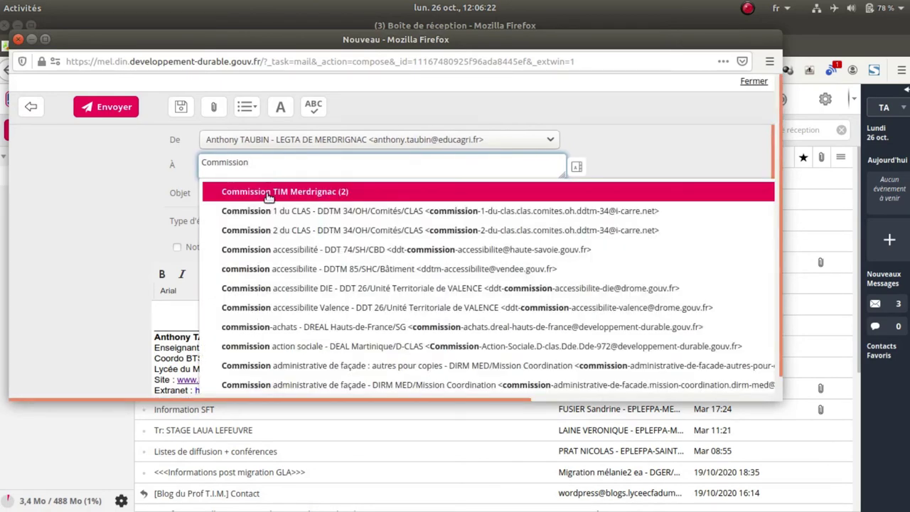
left_click(313, 193)
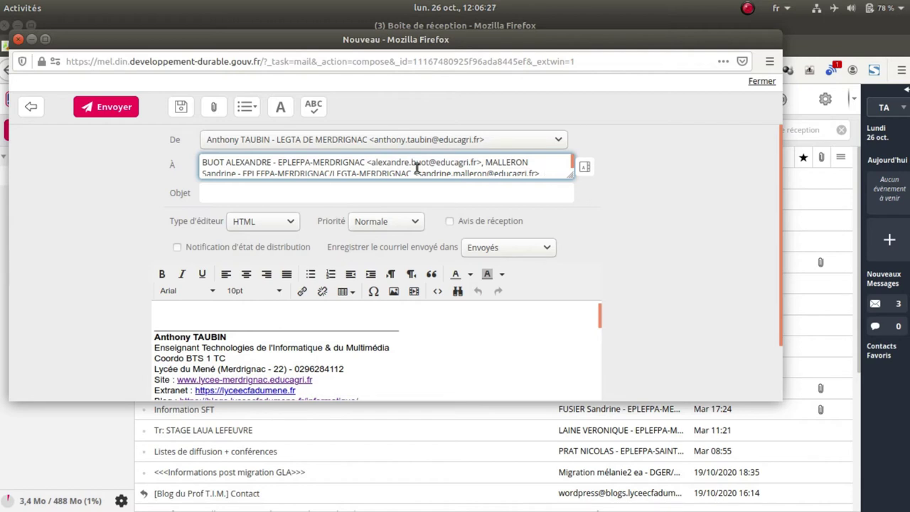
Discard the unsent message with its changes and return to the contacts
left_click(31, 107)
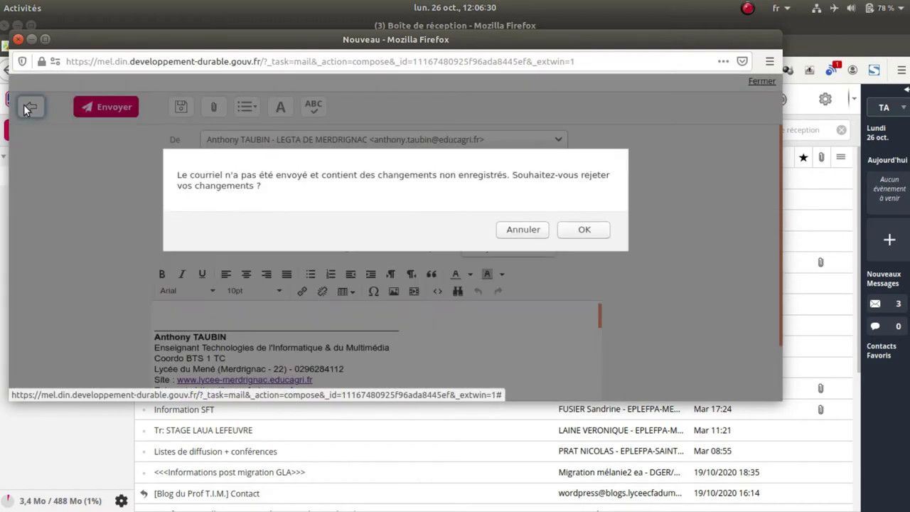
left_click(578, 232)
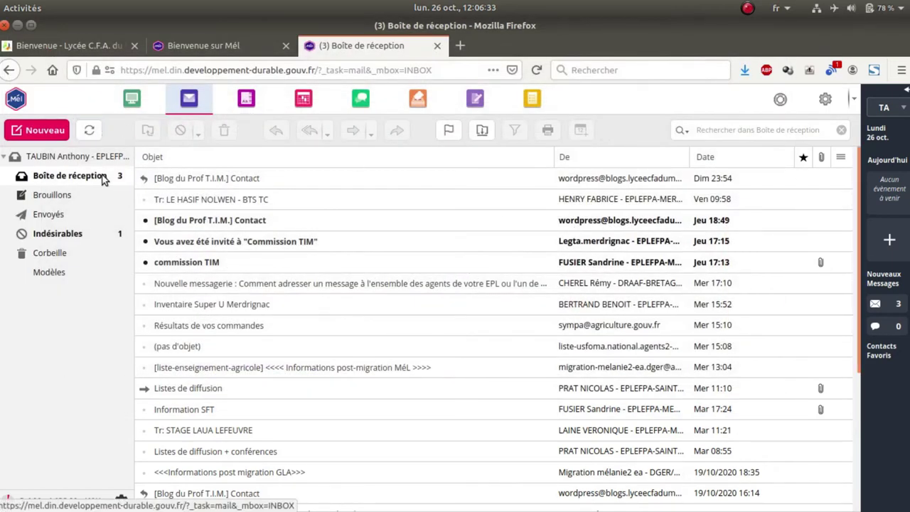
left_click(245, 100)
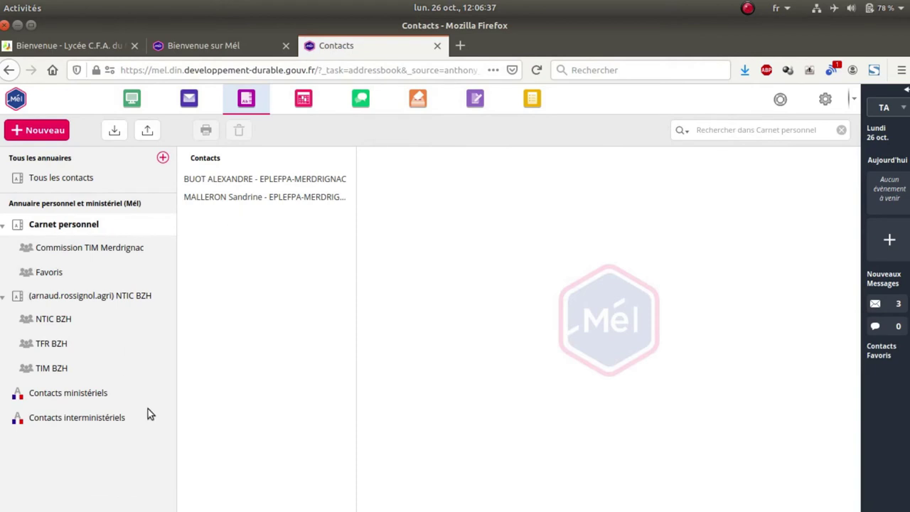
Browse the ministerial contacts through MAA, EA and BRETAGNE to EPLEFPA-MERDRIGNAC and view its Liste agents distribution list
left_click(55, 395)
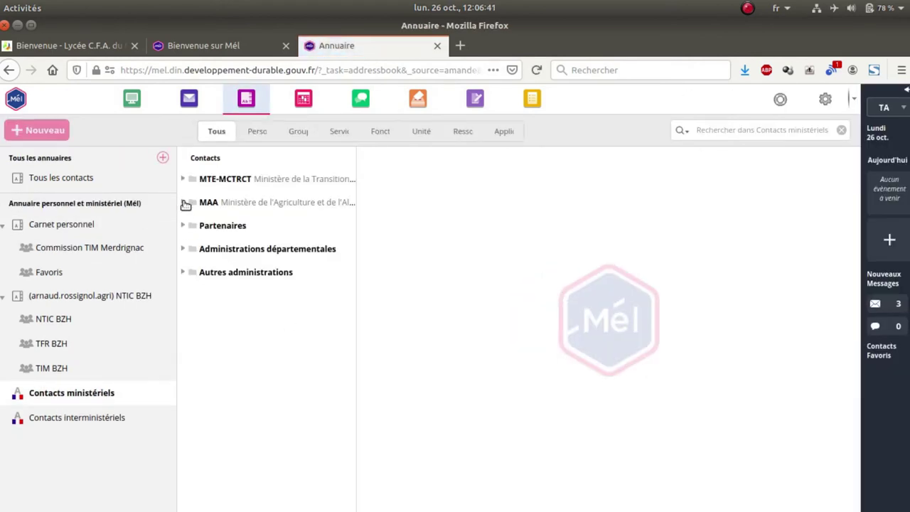
left_click(183, 202)
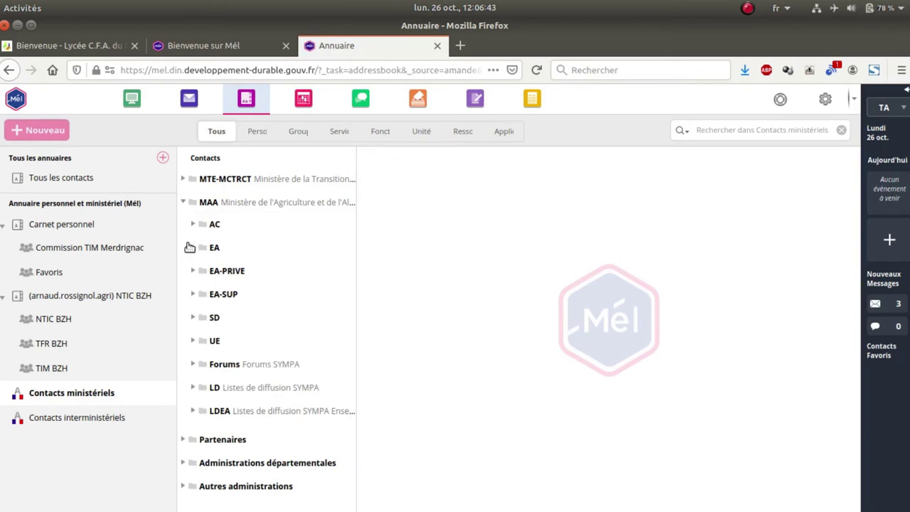
left_click(192, 247)
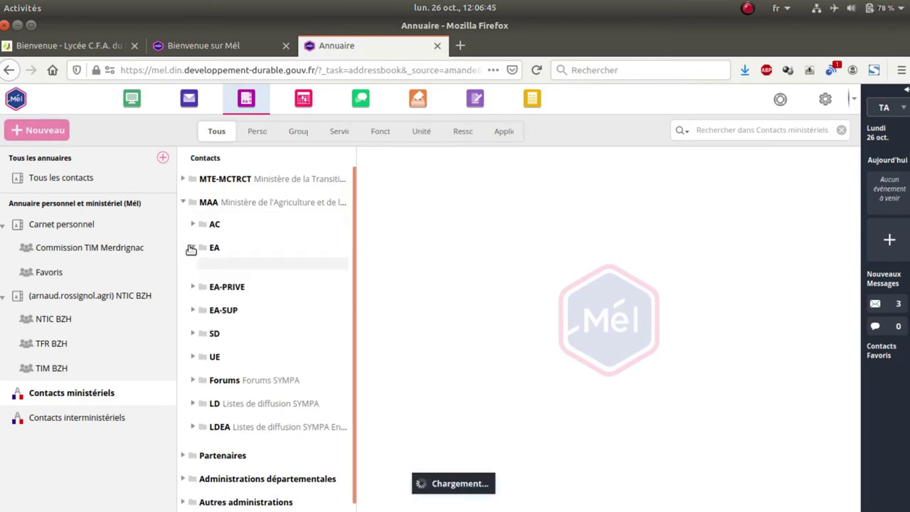
left_click(203, 316)
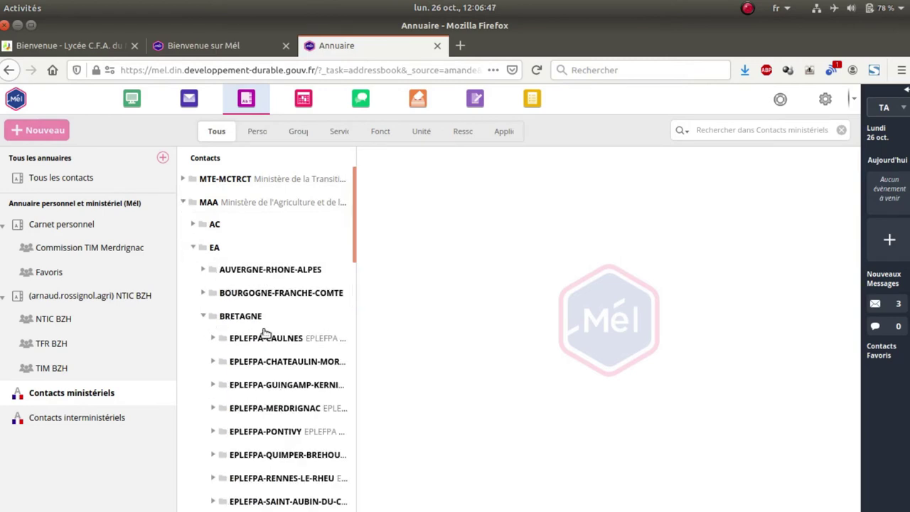
scroll(300, 302, "down", 3)
scroll(300, 297, "down", 1)
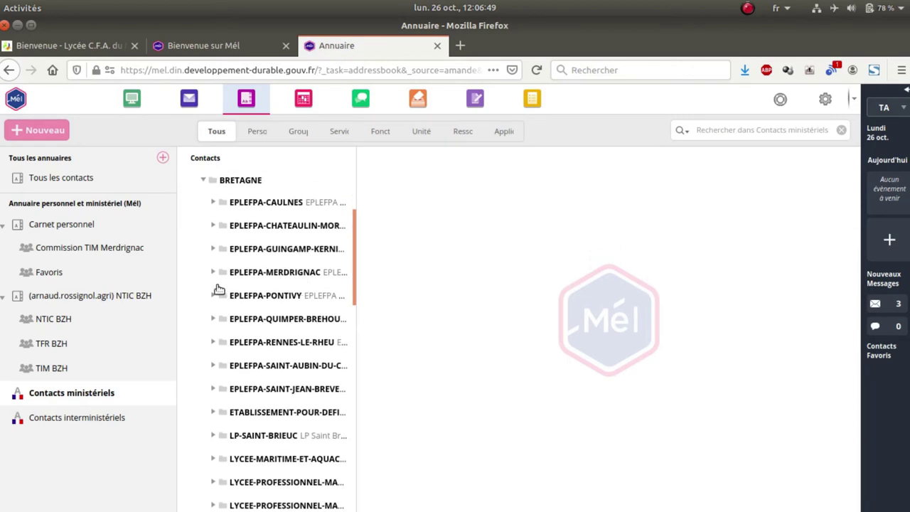
left_click(211, 275)
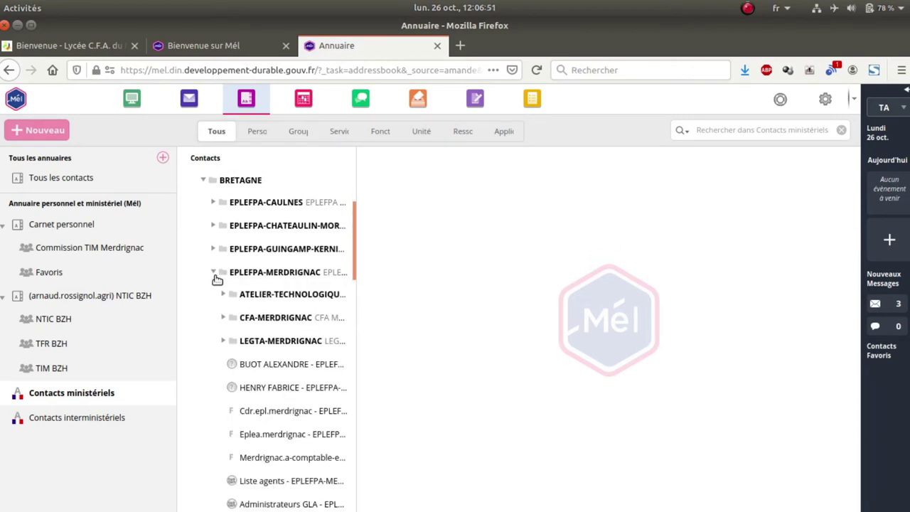
scroll(308, 269, "down", 5)
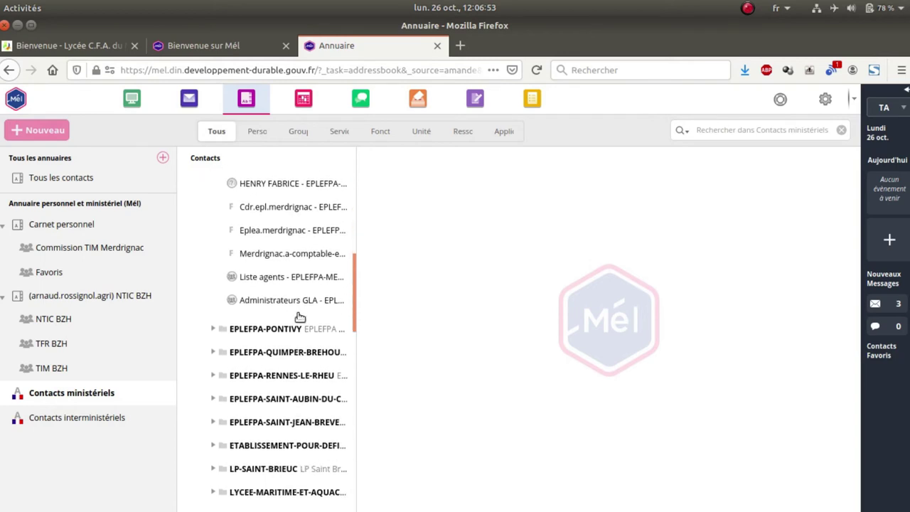
left_click(269, 282)
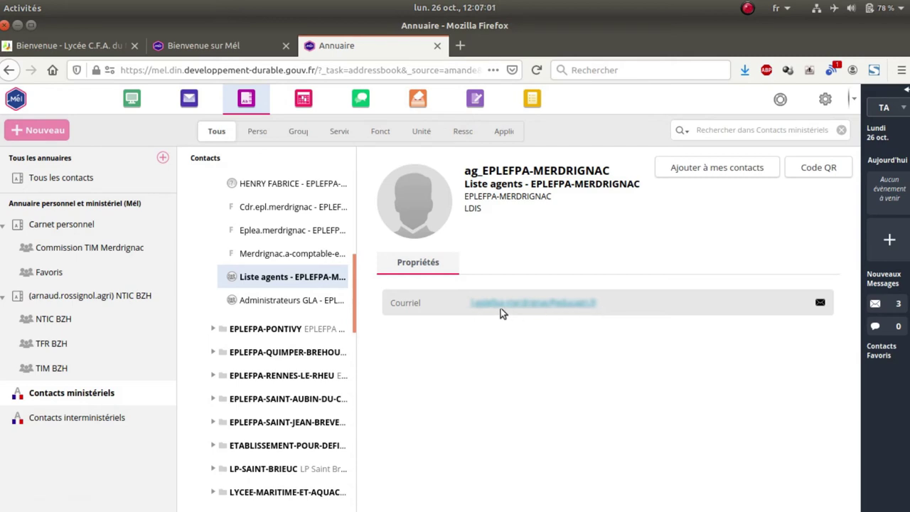
Expand LEGTA-MERDRIGNAC within EPLEFPA-MERDRIGNAC and view the details of its Liste agents distribution list
scroll(310, 287, "up", 3)
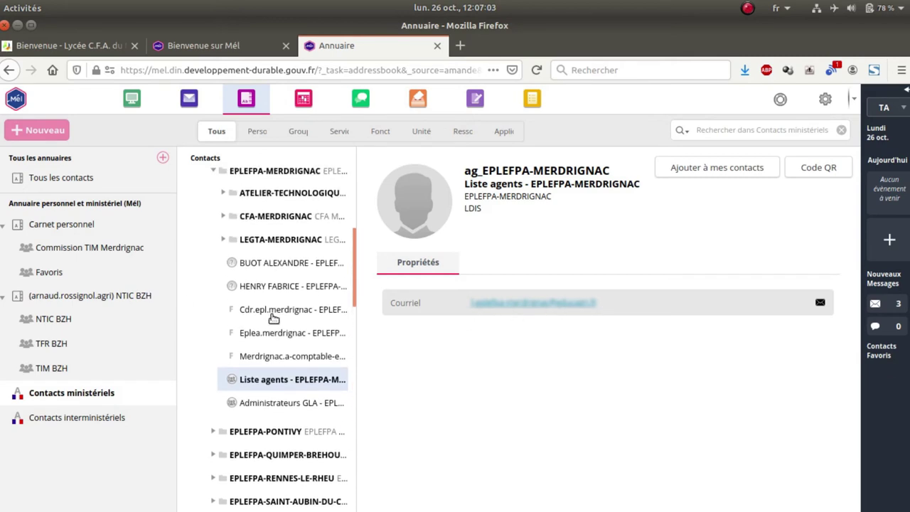
scroll(274, 317, "up", 1)
left_click(224, 275)
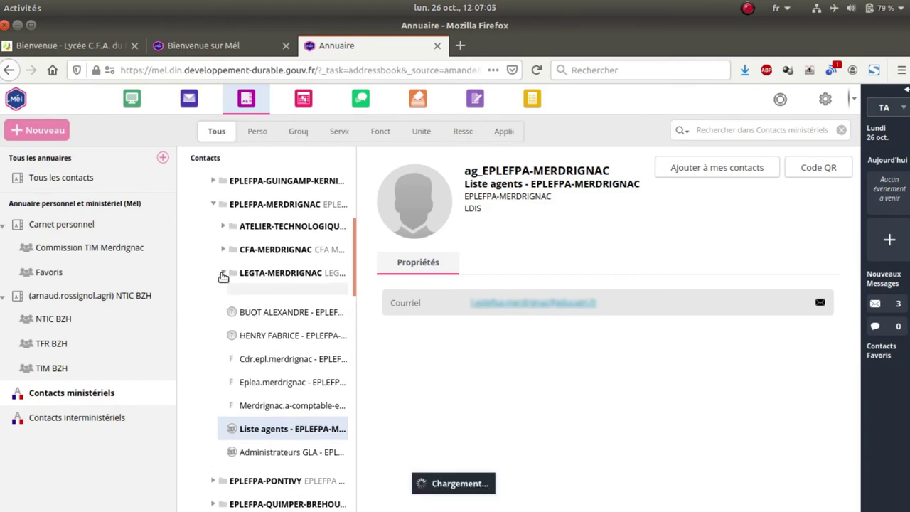
scroll(301, 328, "down", 12)
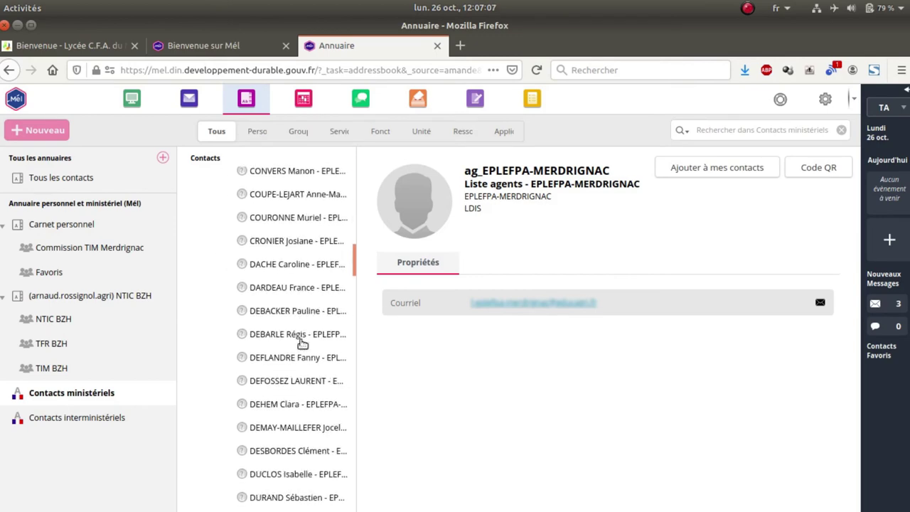
scroll(302, 343, "down", 15)
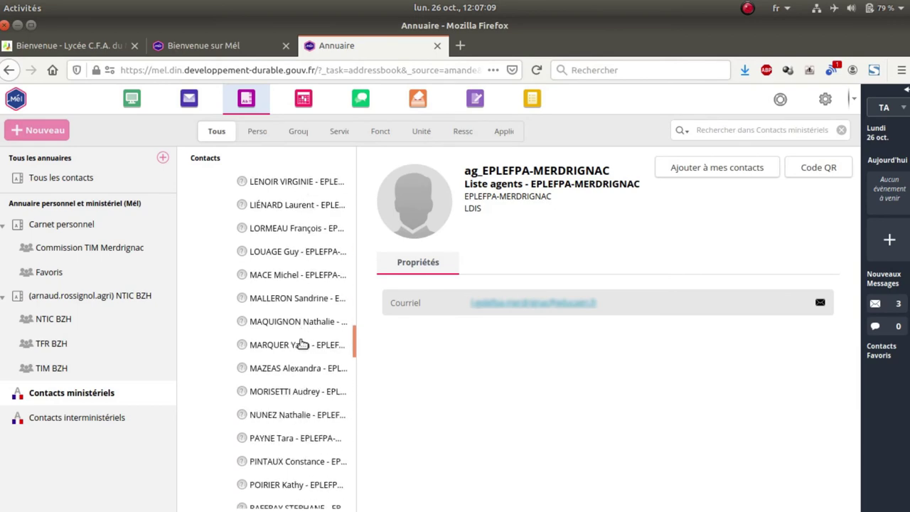
scroll(303, 343, "down", 10)
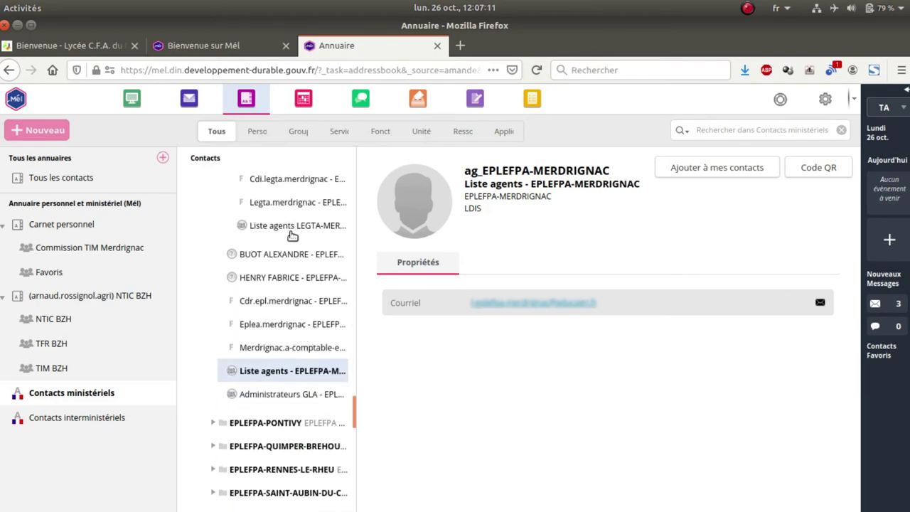
left_click(292, 227)
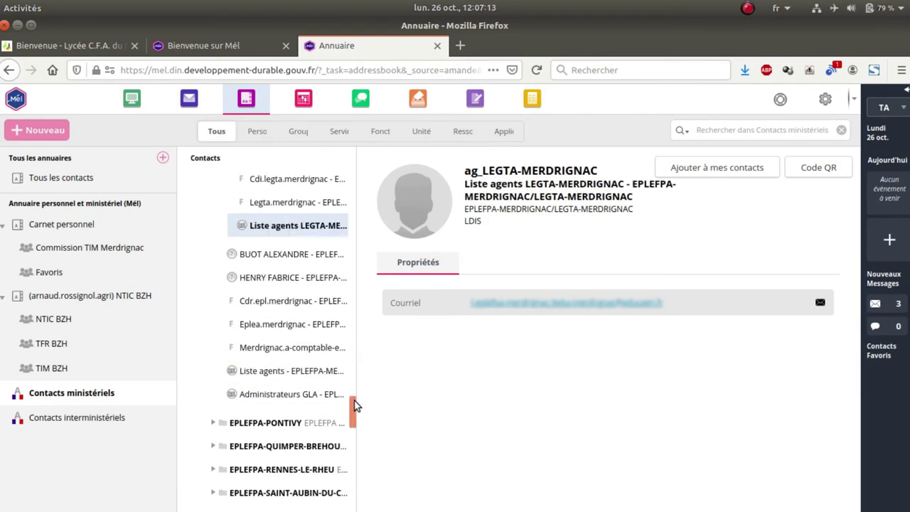
Expand CFA-MERDRIGNAC within EPLEFPA-MERDRIGNAC and view the details of its Liste agents distribution list
left_click_drag(356, 406, 355, 189)
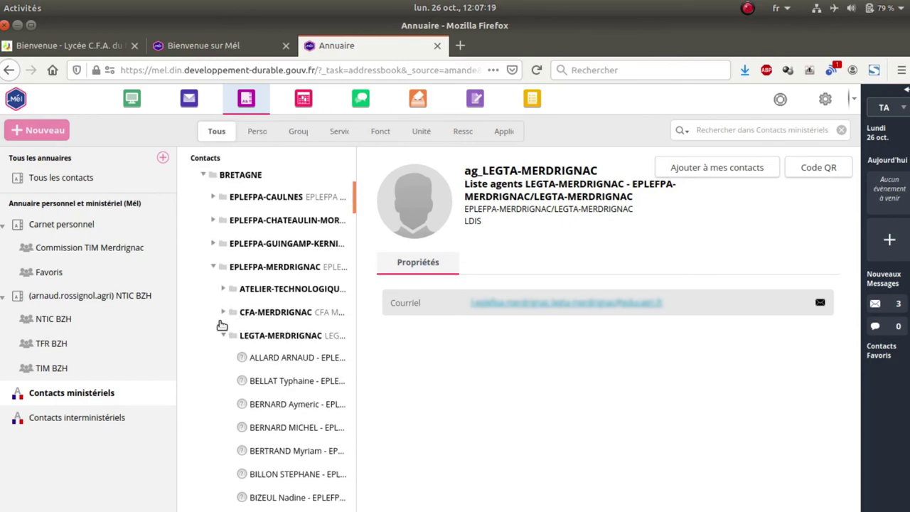
left_click(224, 312)
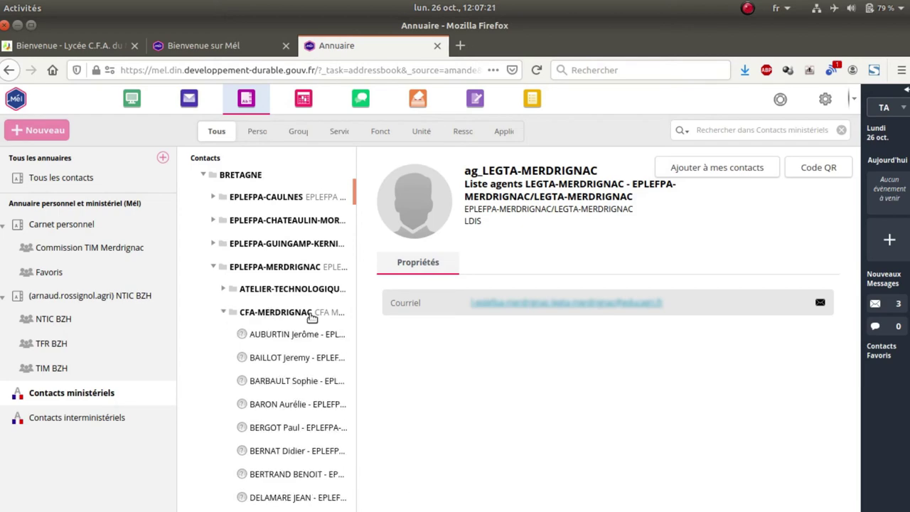
scroll(298, 327, "down", 10)
scroll(306, 327, "down", 10)
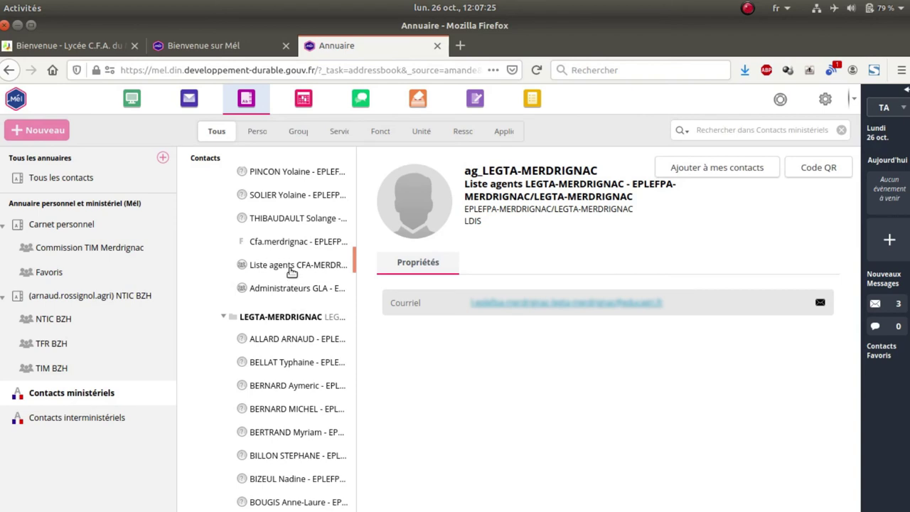
left_click(294, 267)
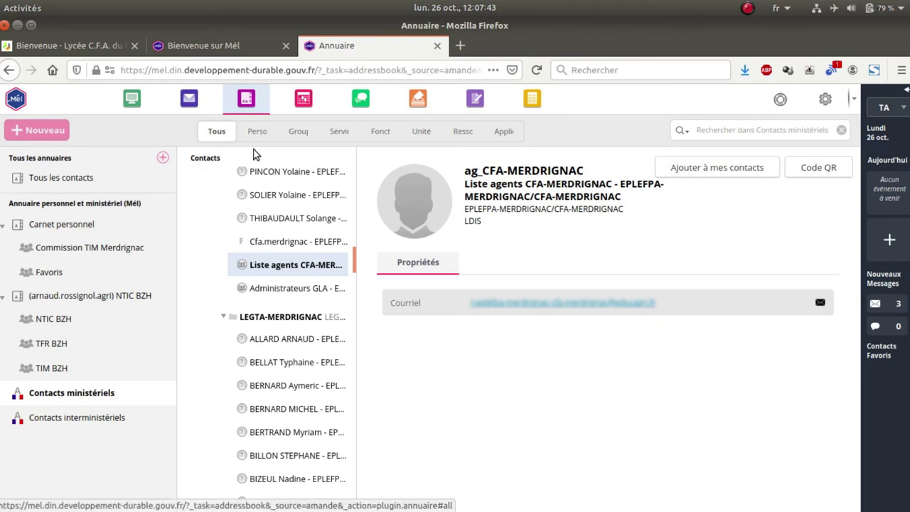
Examine the contact import page from Carnet personnel, highlighting the comma-separated CSV format, and return to the inbox without importing
left_click(57, 226)
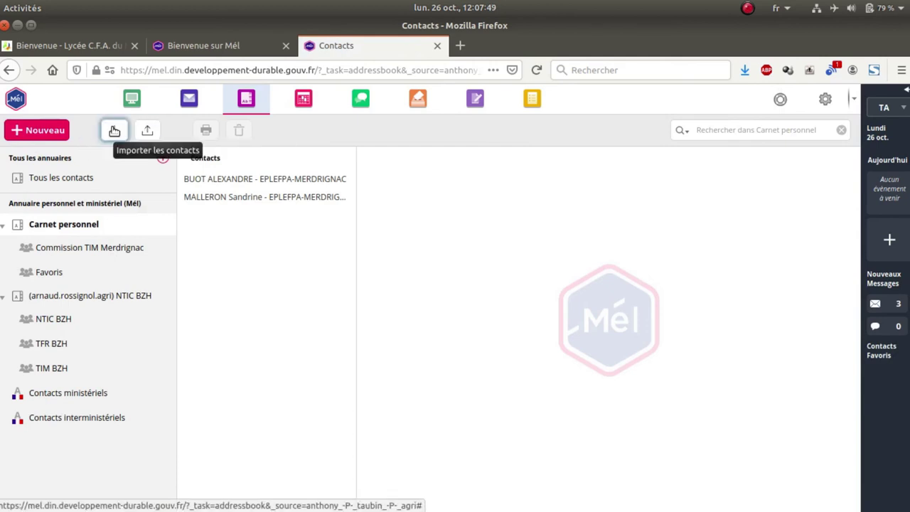
left_click(114, 130)
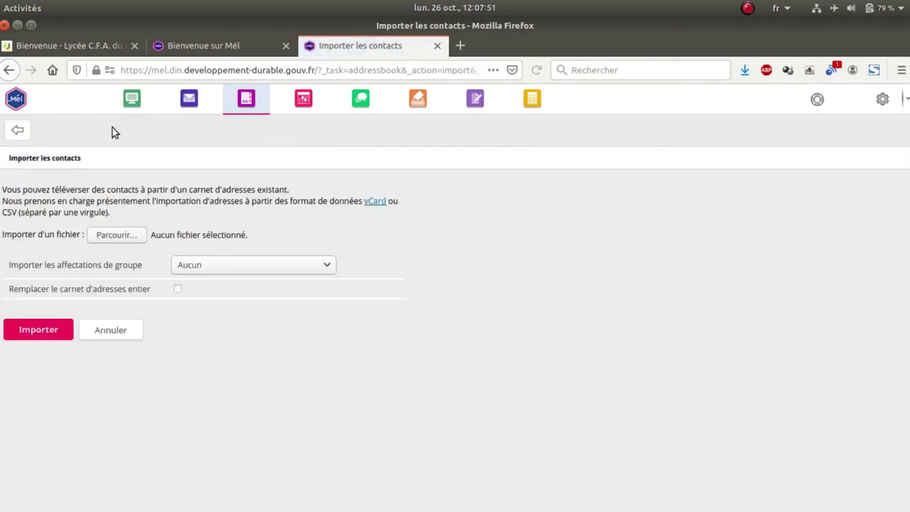
left_click_drag(3, 213, 108, 211)
left_click_drag(107, 211, 109, 211)
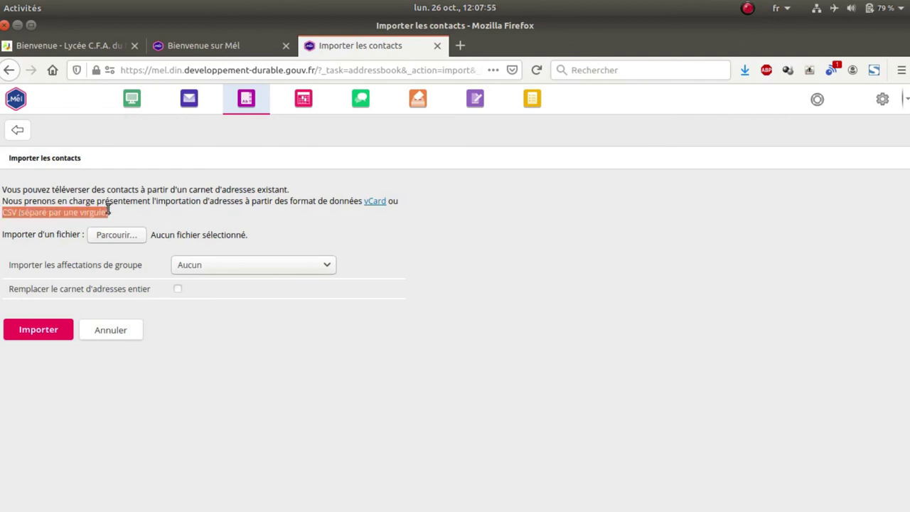
left_click(74, 208)
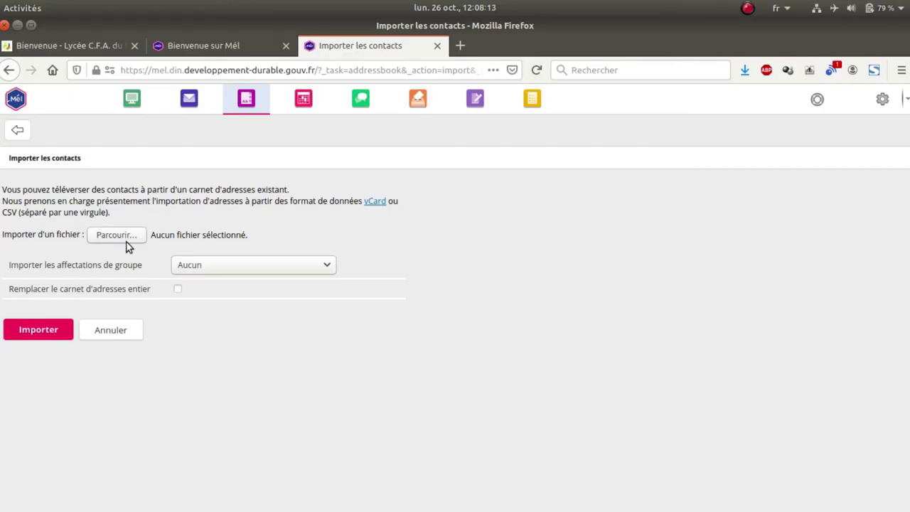
left_click(190, 101)
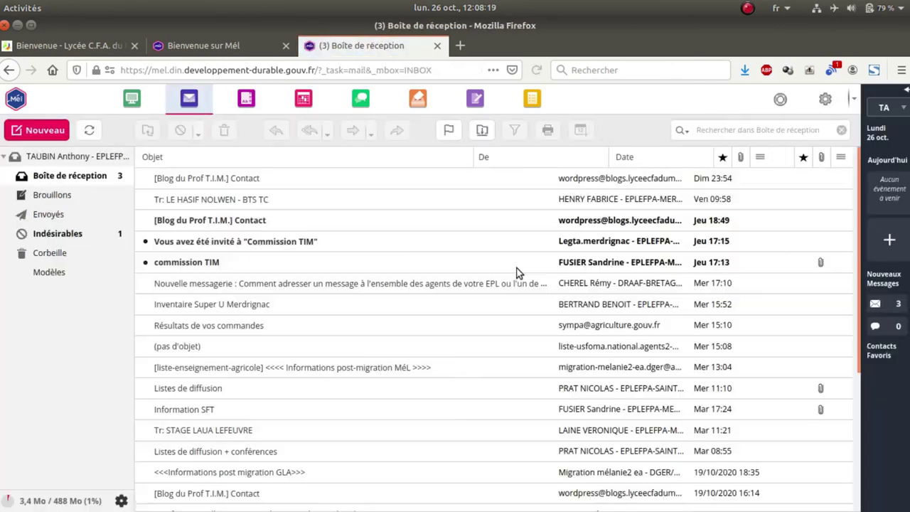